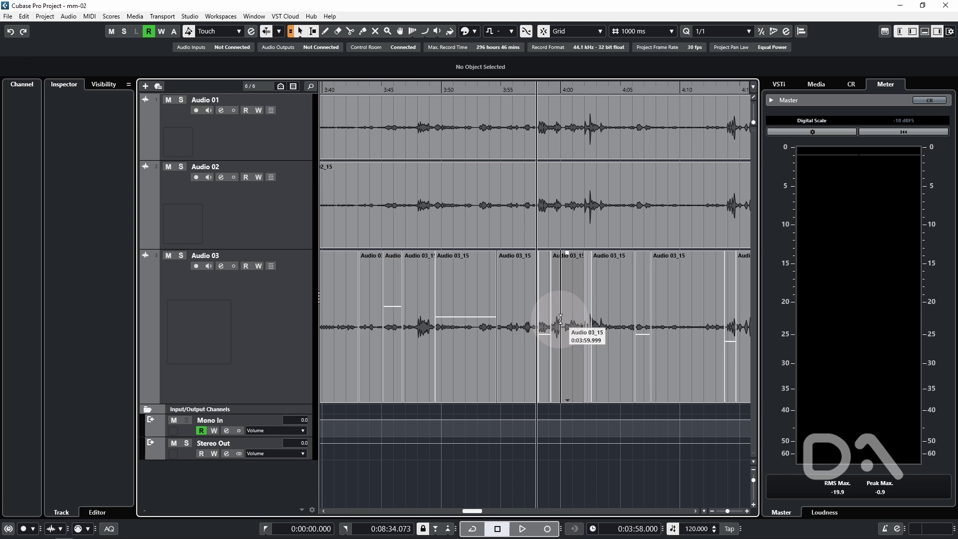
Start playback while holding an Audio 03_15 event, with the ruler counting in seconds
drag(561, 319, 594, 403)
key(space)
key(space)
Switch the main time display to Bars+Beats and add one ruler track
key(period)
right_click(235, 481)
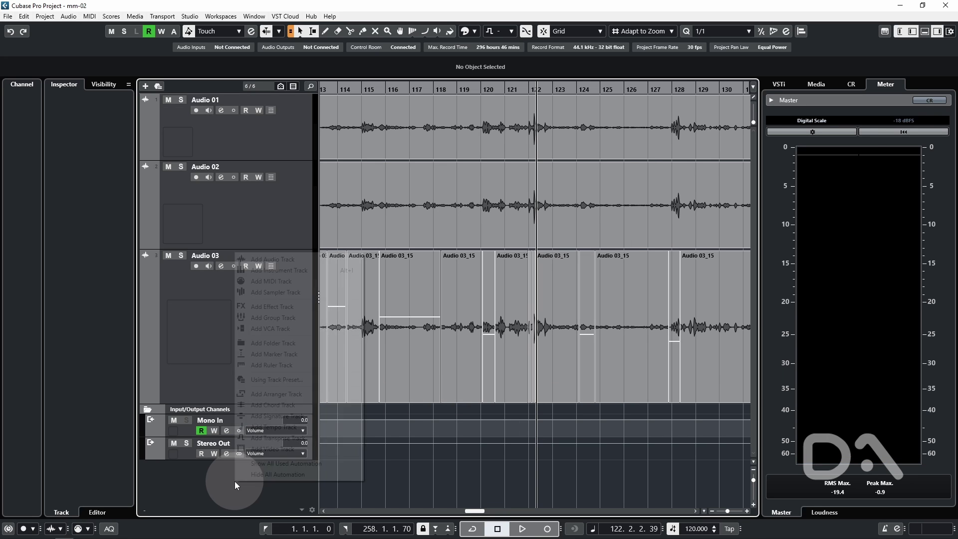
click(299, 364)
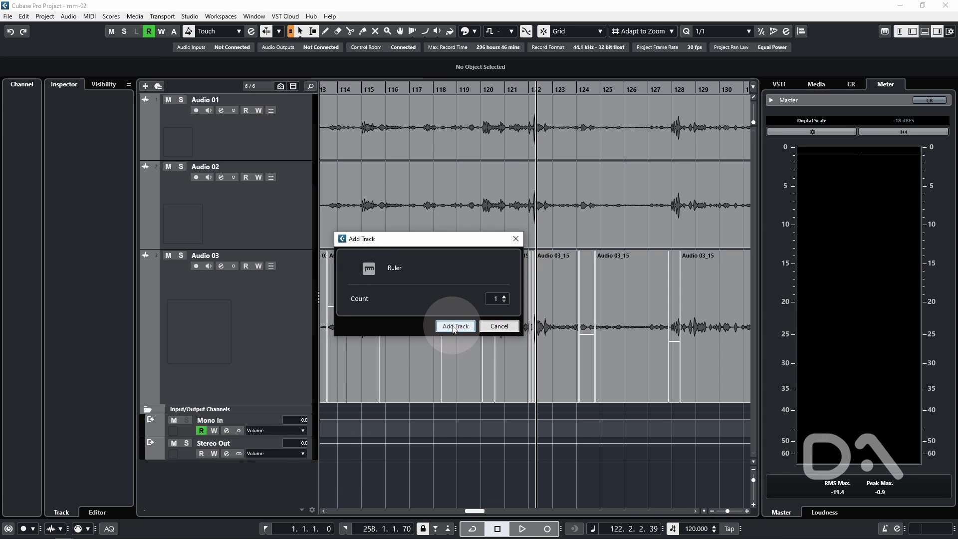
click(449, 326)
Move the ruler track to the top of the track list and set it to Seconds
drag(211, 465, 186, 100)
click(186, 100)
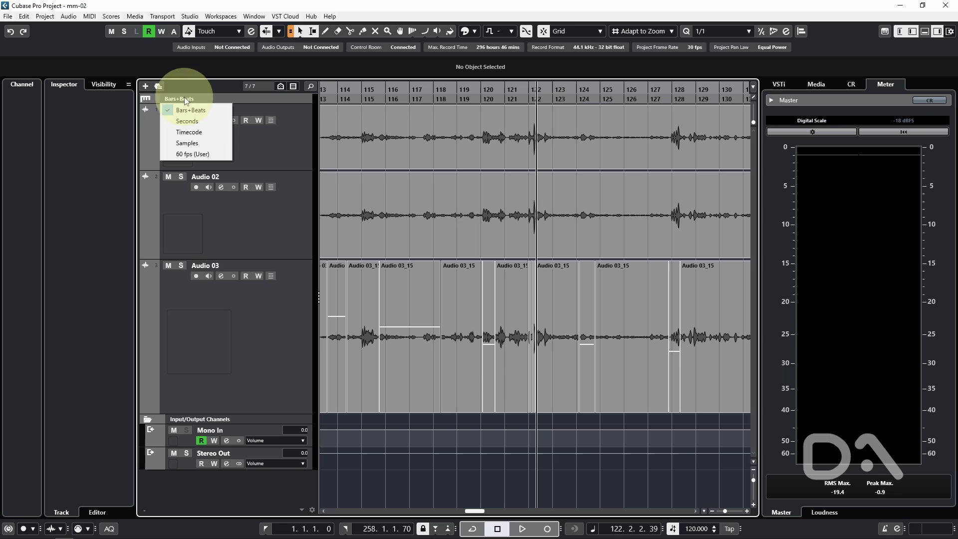
click(188, 122)
drag(348, 273, 408, 299)
click(576, 369)
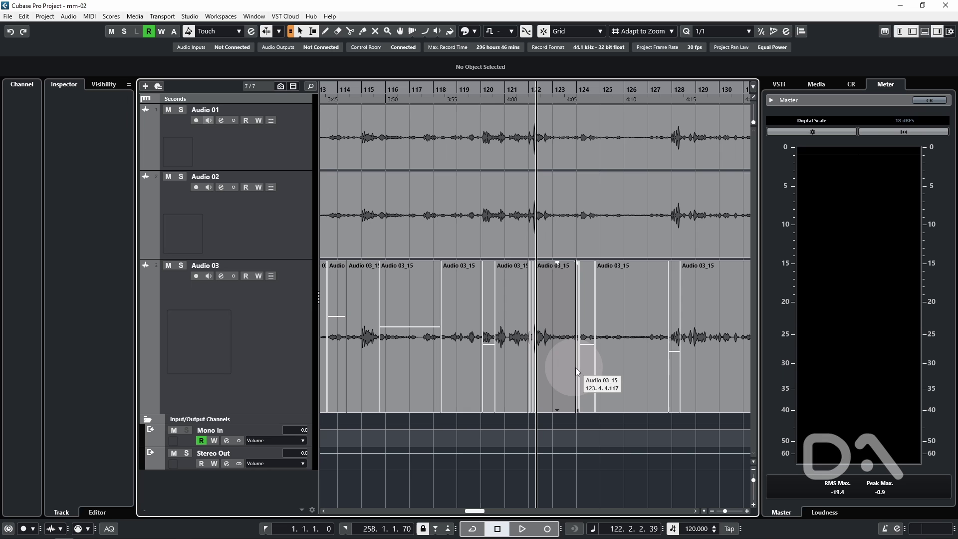
Open the Pool, expand the Audio folder, and check the Musical Mode attribute column
key(ctrl+p)
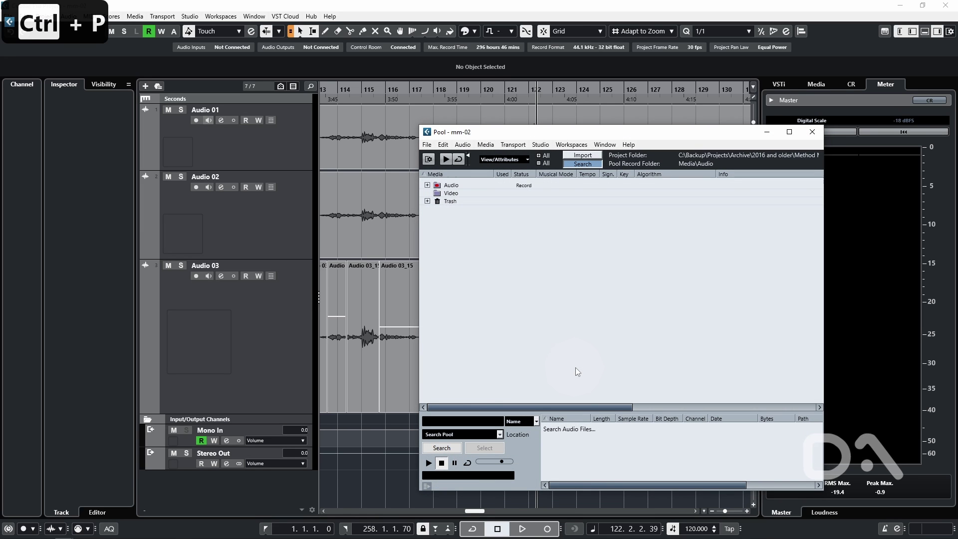
click(428, 185)
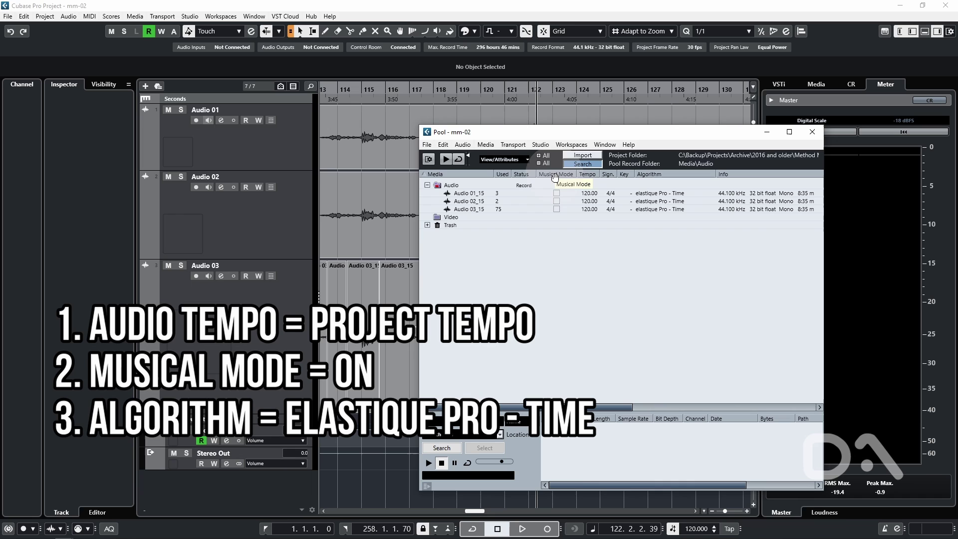
click(503, 160)
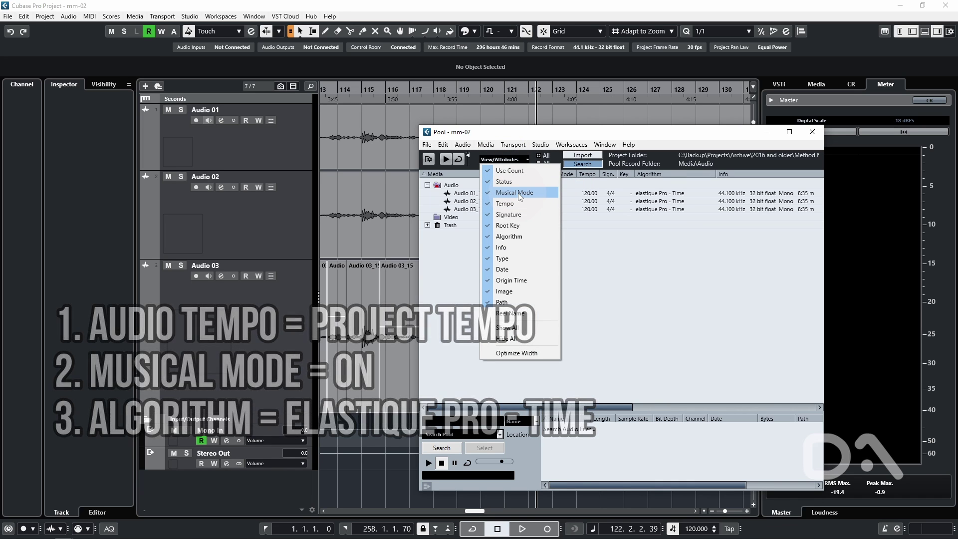
click(634, 295)
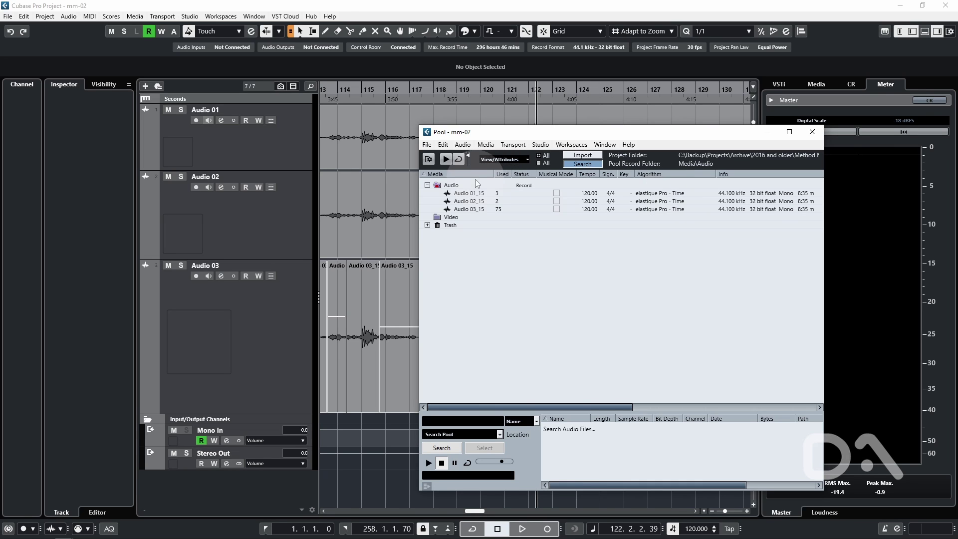
Enable Musical Mode for Audio 01_15, 02_15 and 03_15, then return to the project window
click(453, 187)
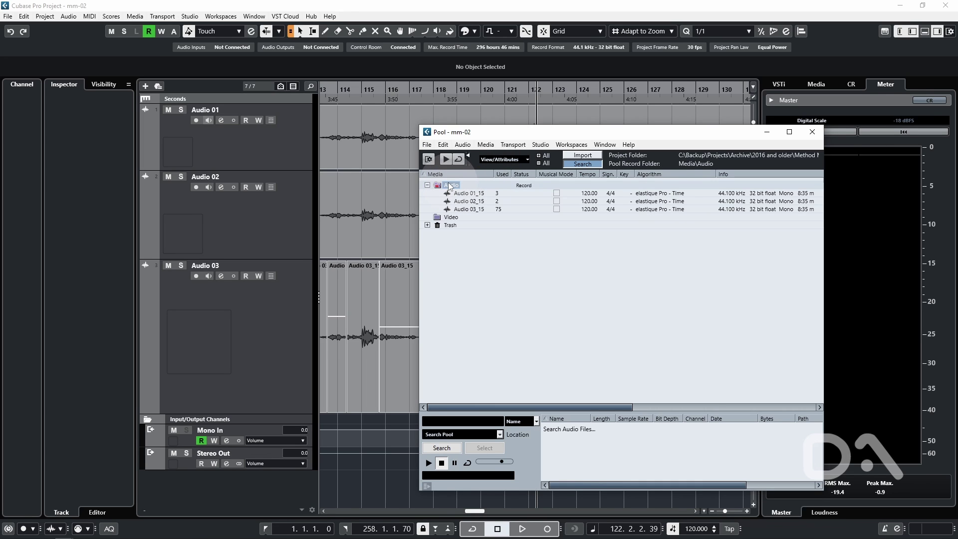
key(ctrl+a)
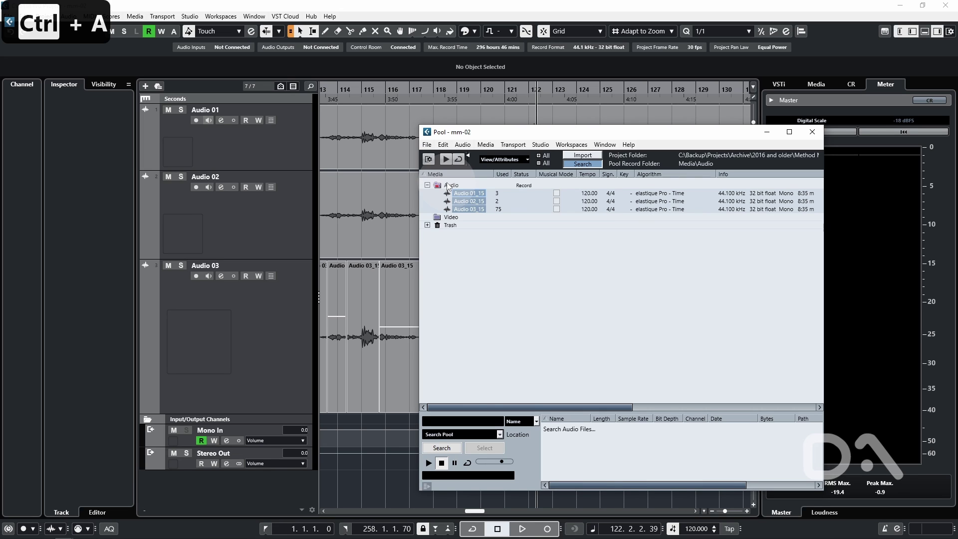
click(557, 193)
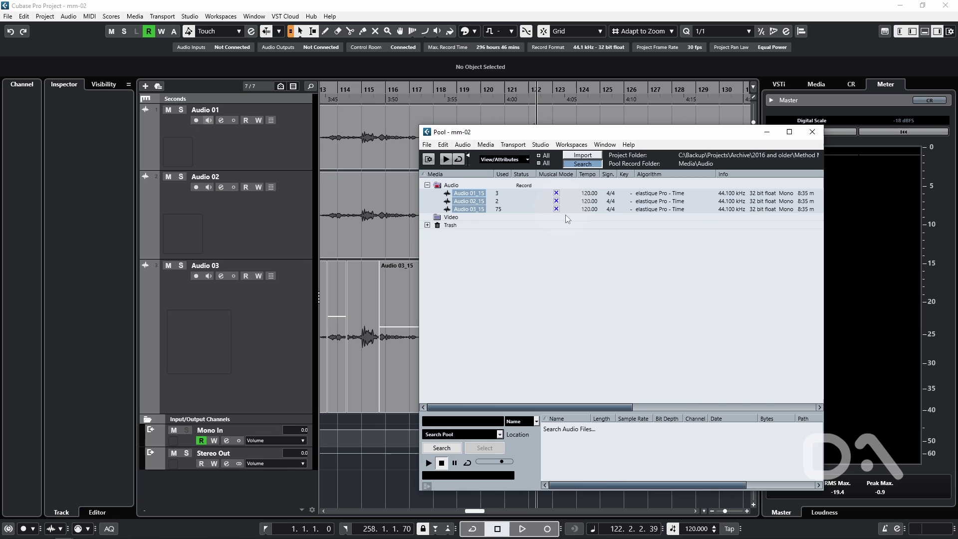
click(674, 528)
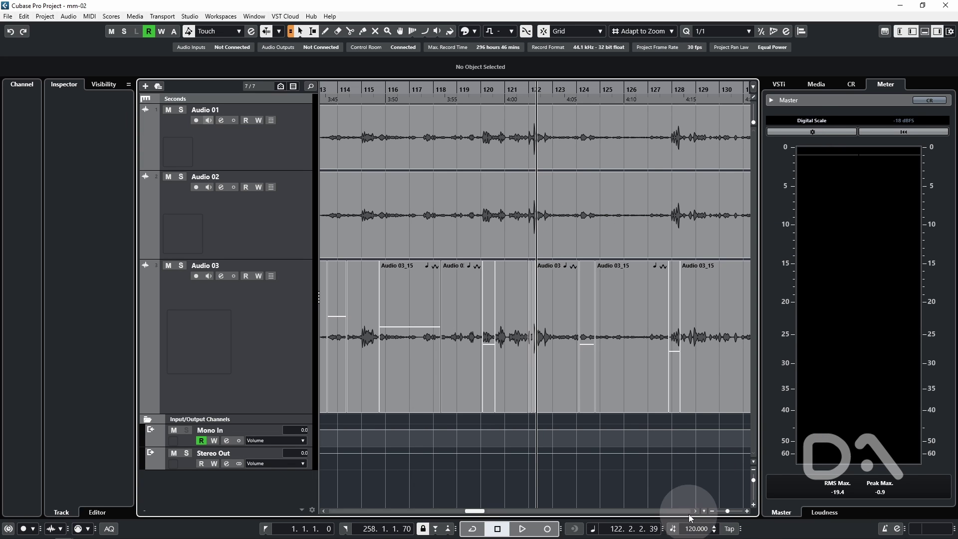
Set the project tempo to 180 BPM and start playback
double_click(697, 529)
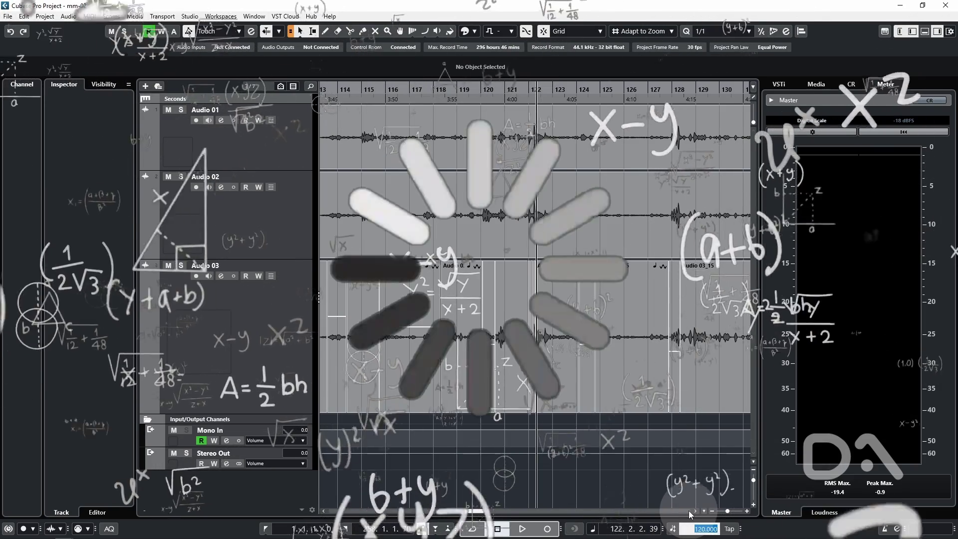
text(180)
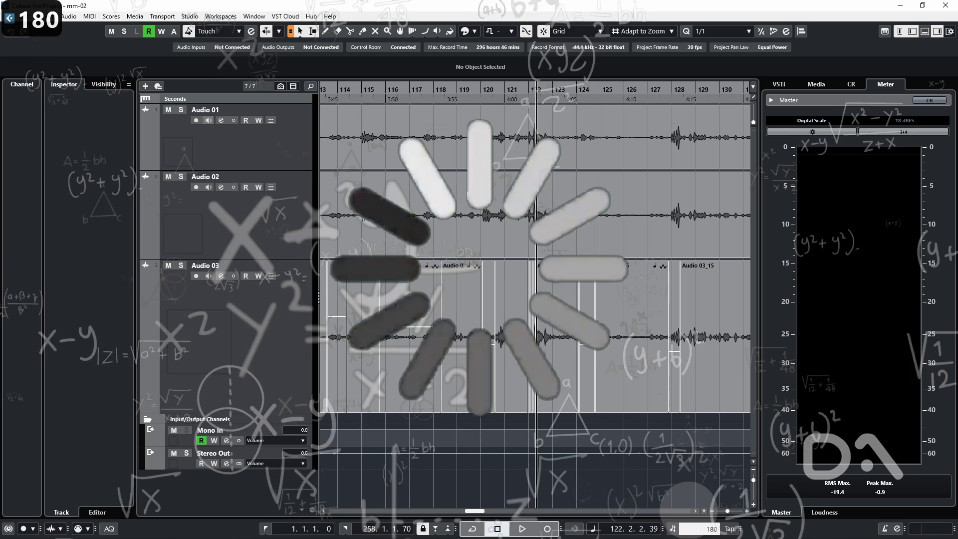
key(Return)
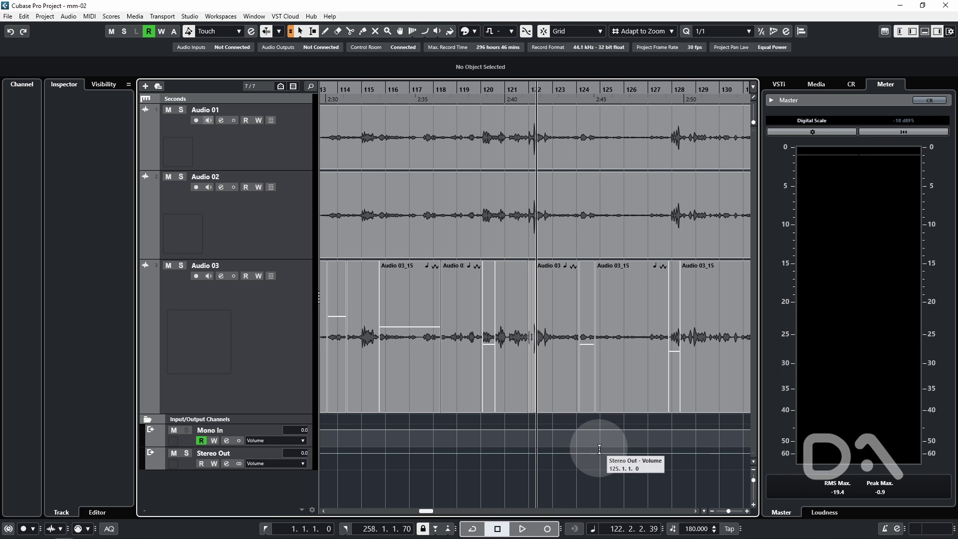
key(space)
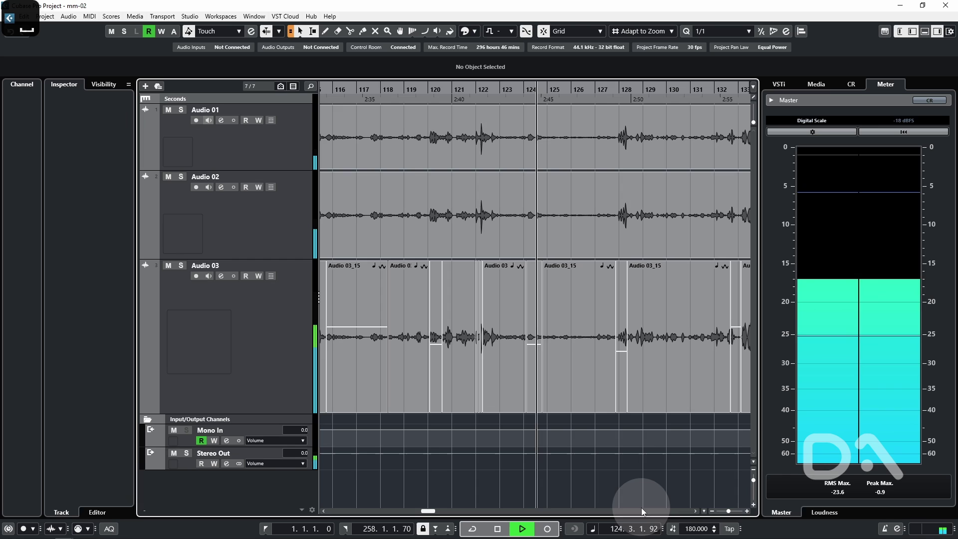
Compare against the tempo track's 120 BPM, return to 180 BPM, and stop playback
click(673, 529)
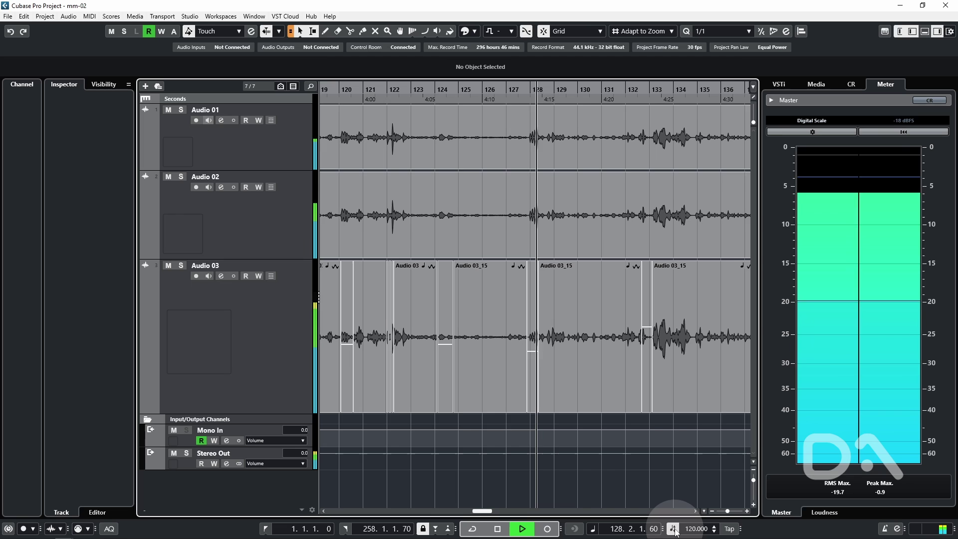
click(674, 529)
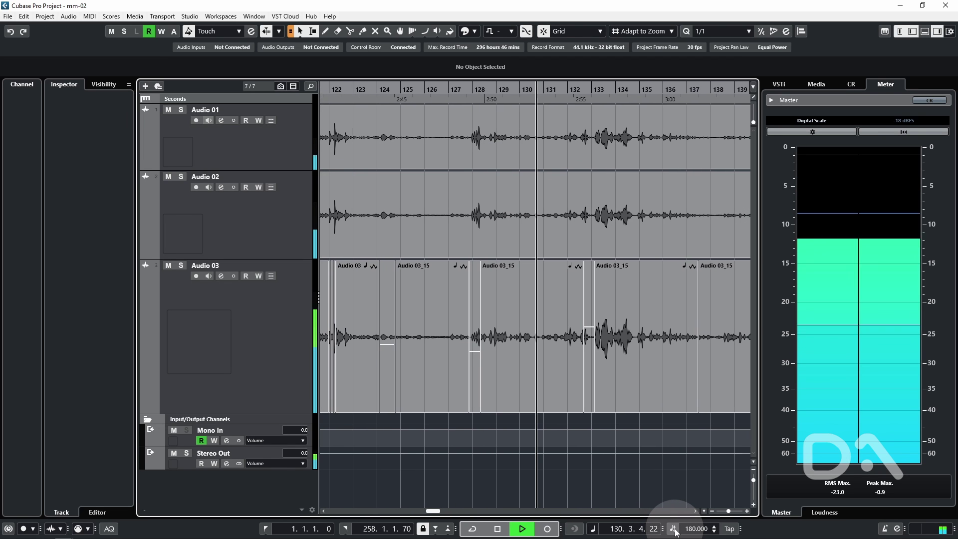
key(space)
alt+click(616, 400)
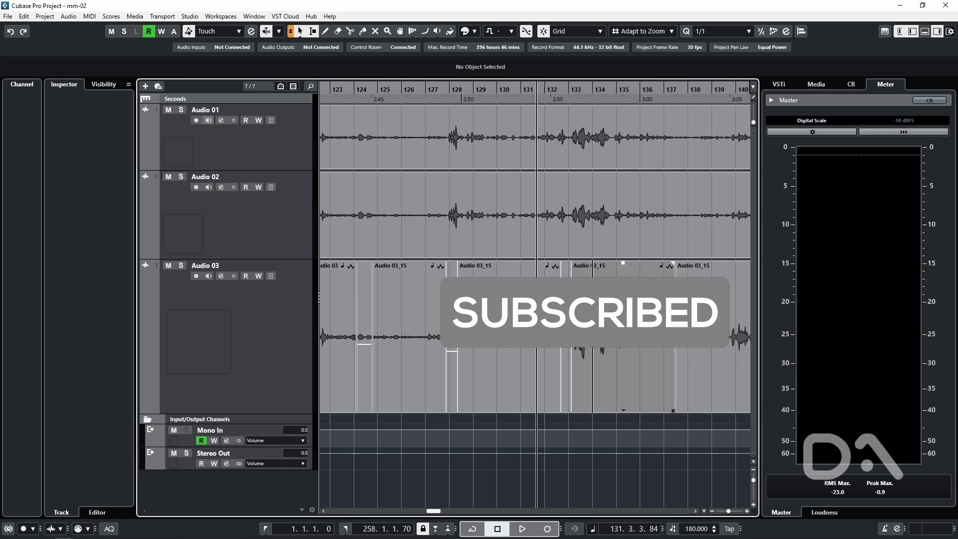
Open Edit > Key Commands and search for 'tempo track'
click(23, 16)
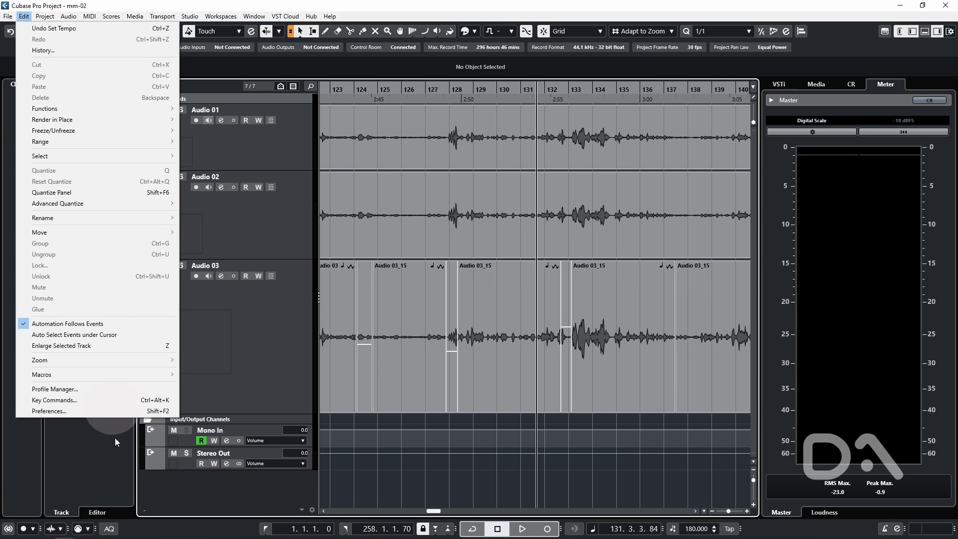
click(73, 398)
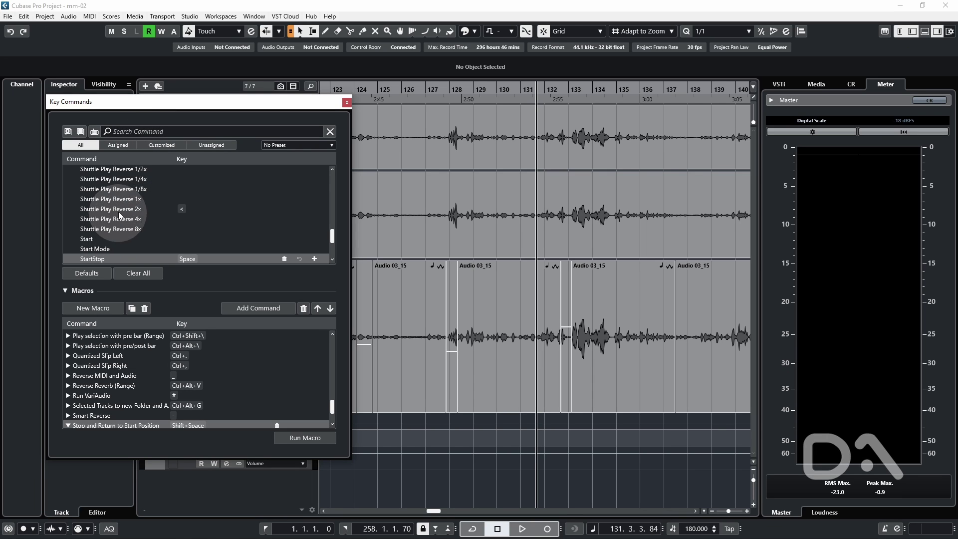
click(144, 131)
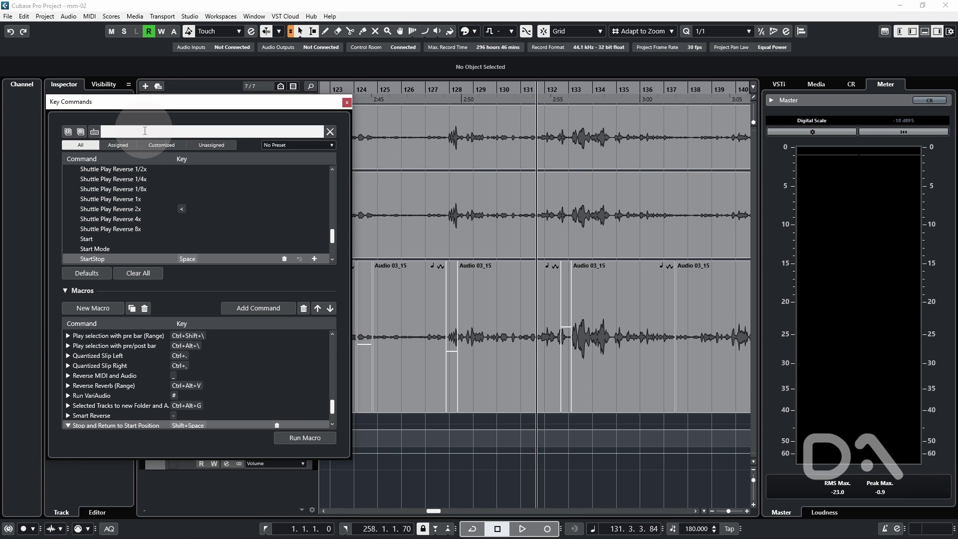
text(tempo track)
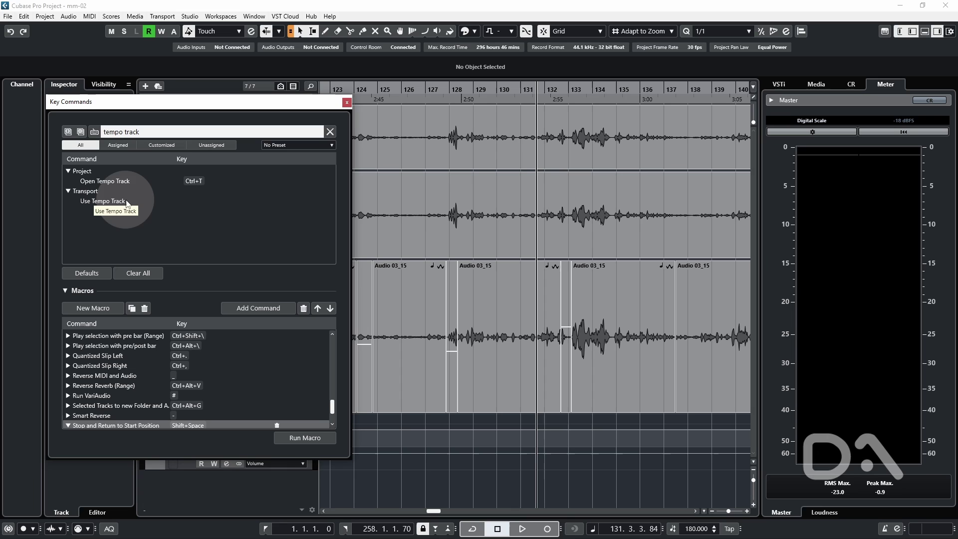
Assign Alt+T to Use Tempo Track, keeping plain T on Add Track
click(190, 200)
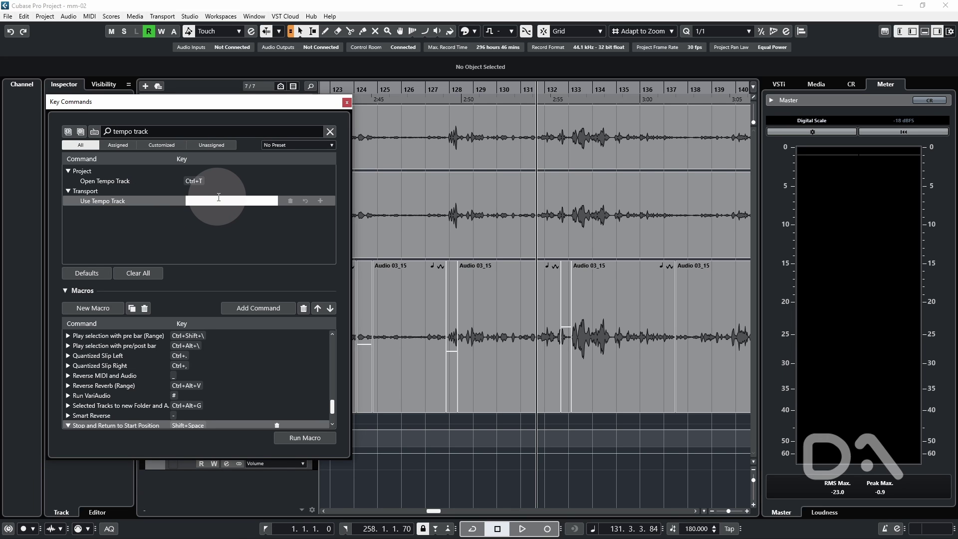
key(t)
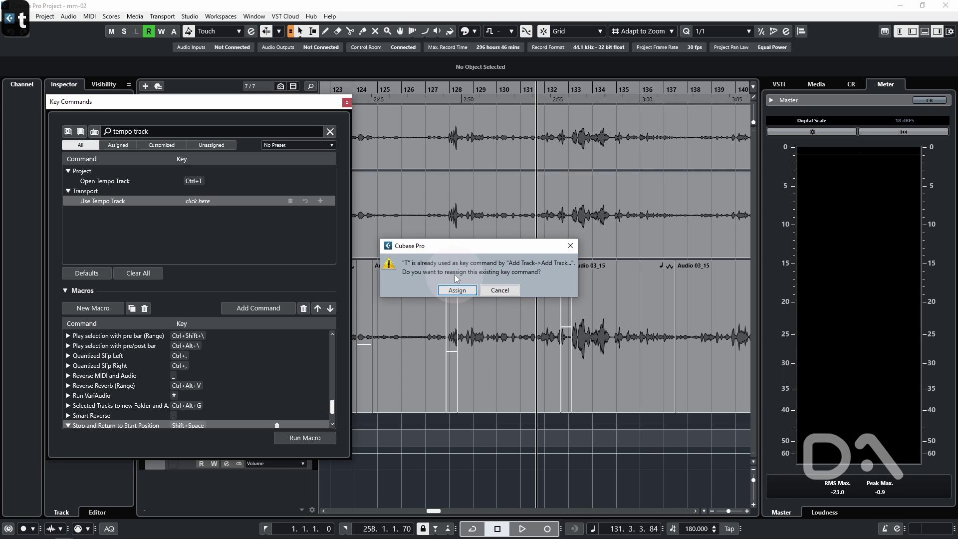
click(509, 292)
click(200, 201)
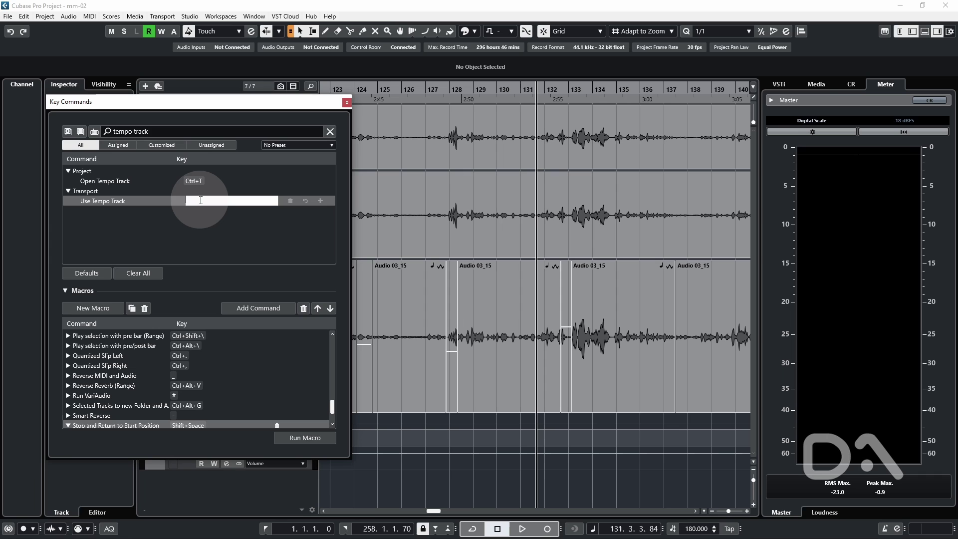
key(alt+t)
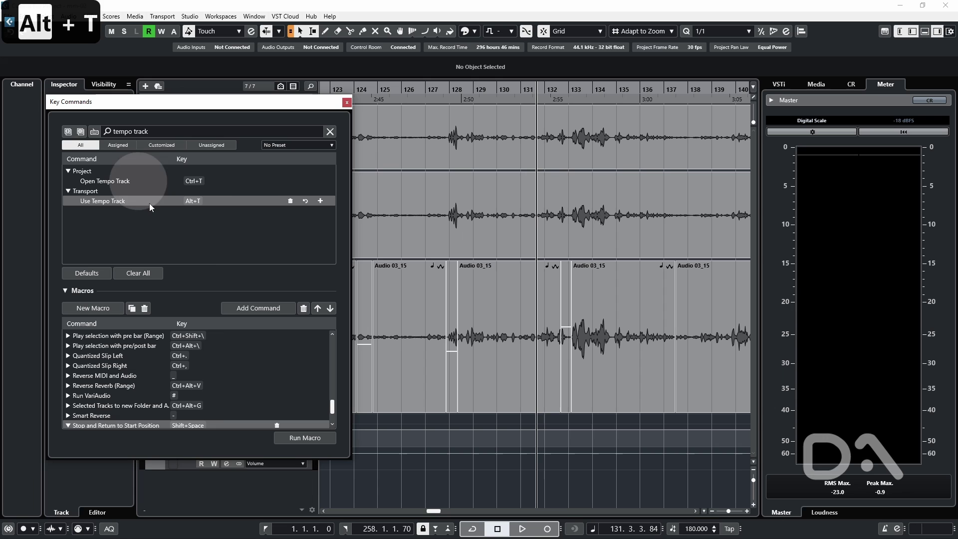
drag(501, 407, 470, 355)
key(space)
key(alt+t)
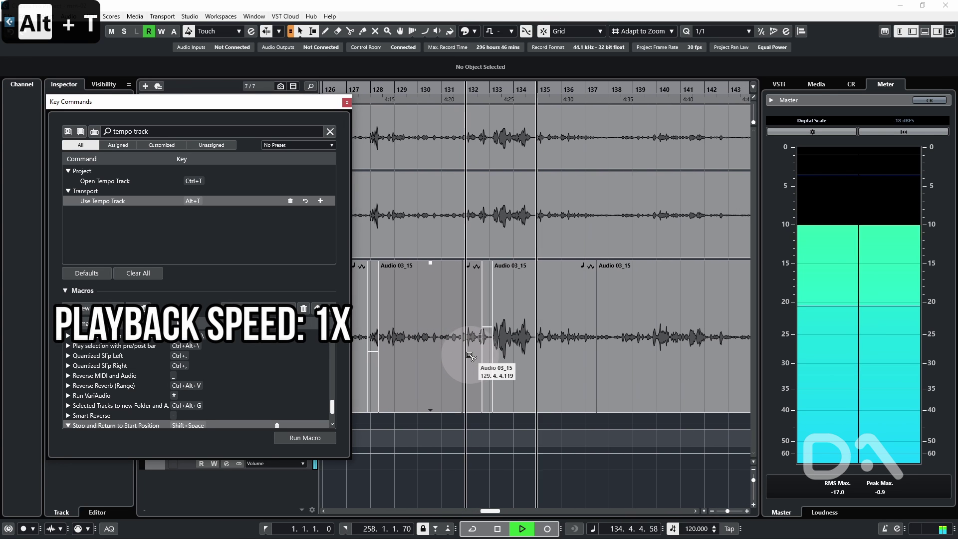
key(alt+t)
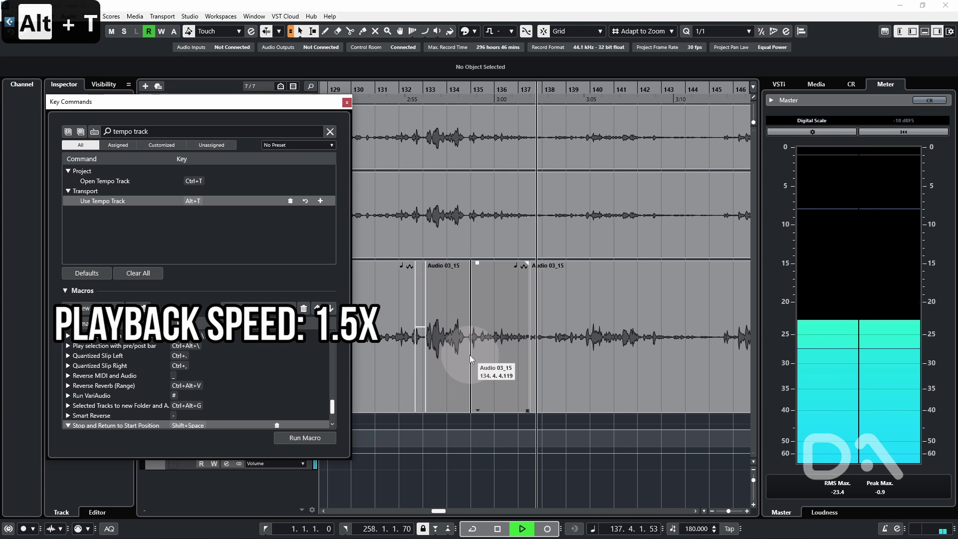
key(space)
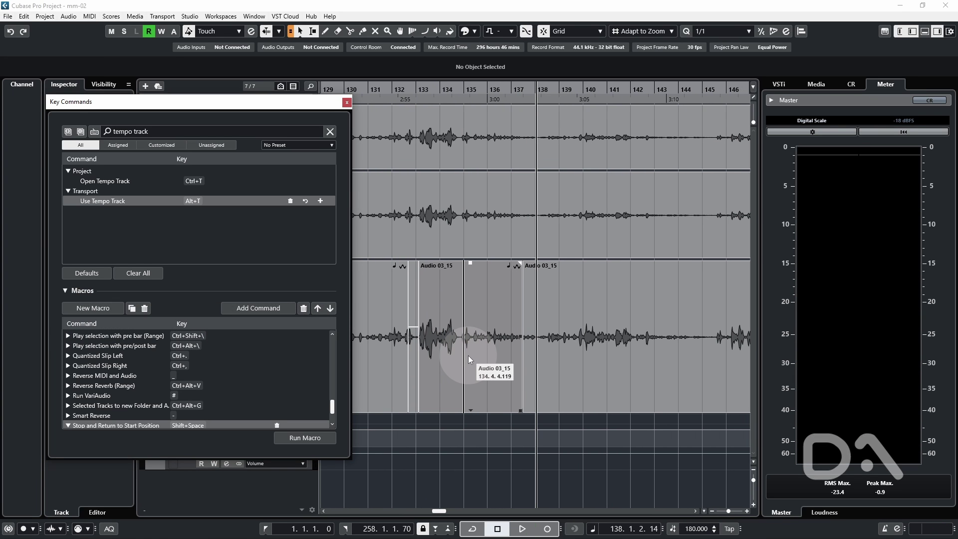